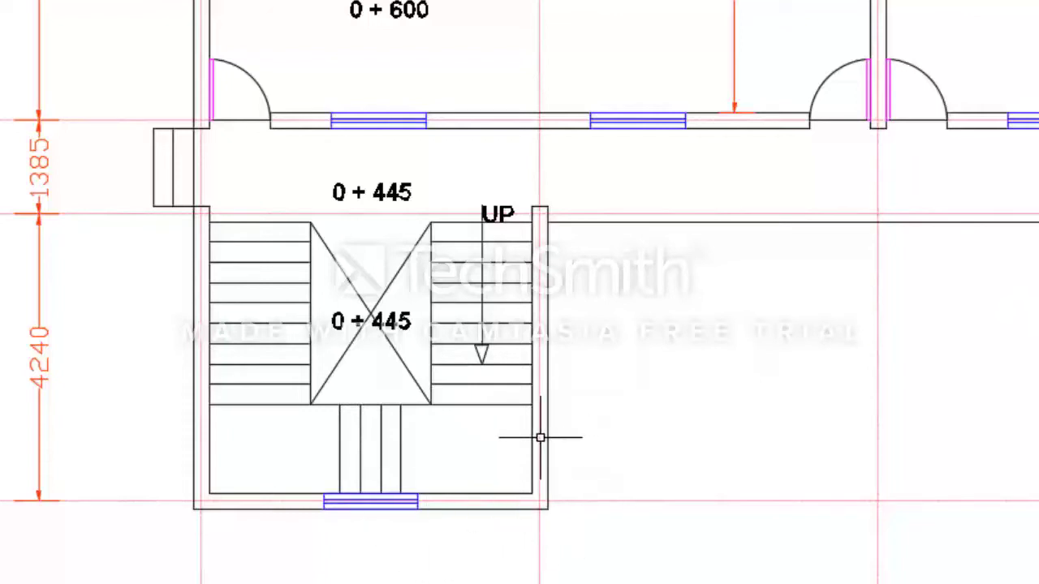
click(483, 384)
key(Escape)
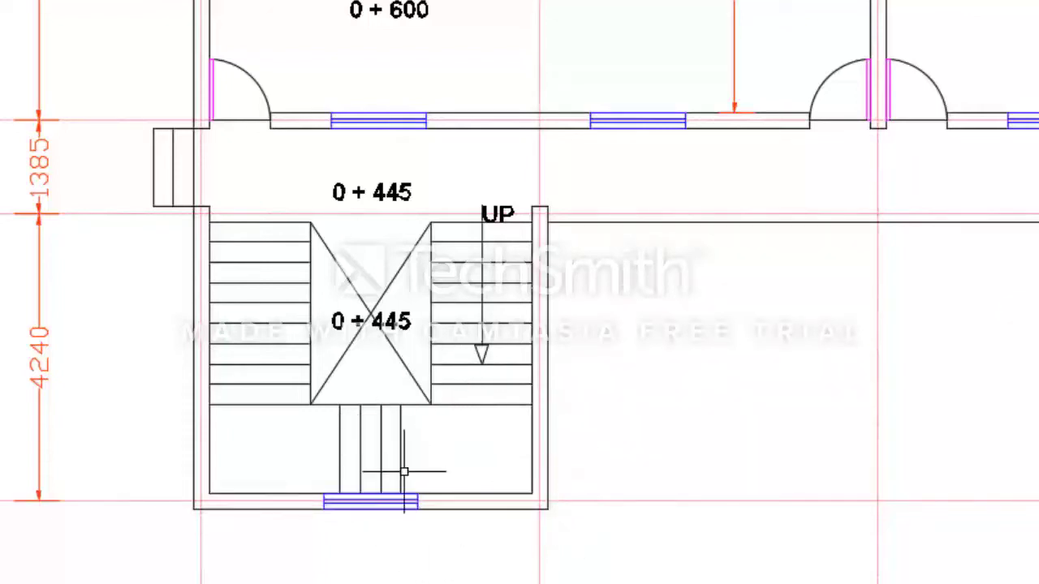
click(540, 449)
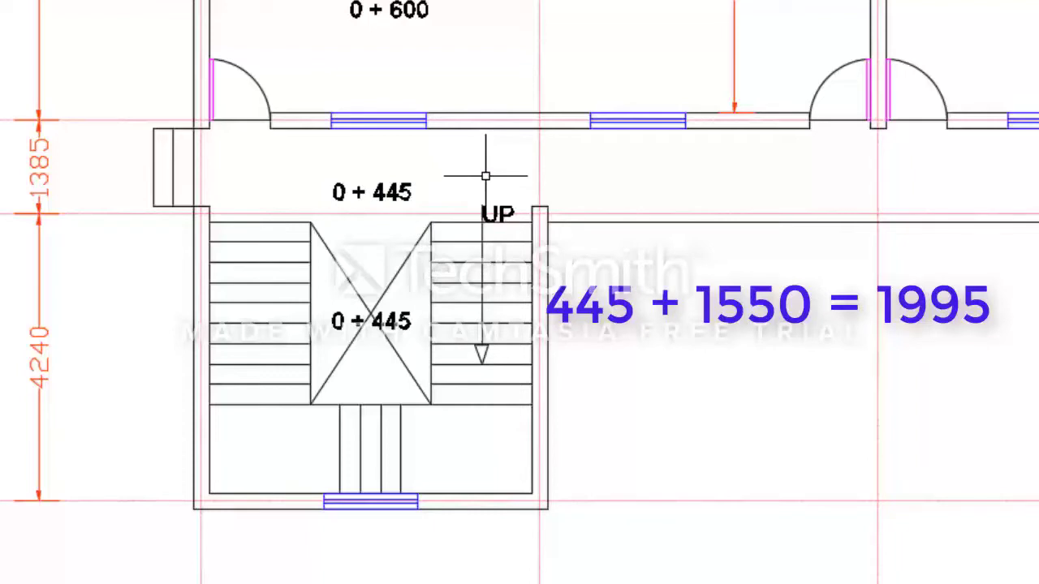
middle_click(463, 442)
middle_click(464, 442)
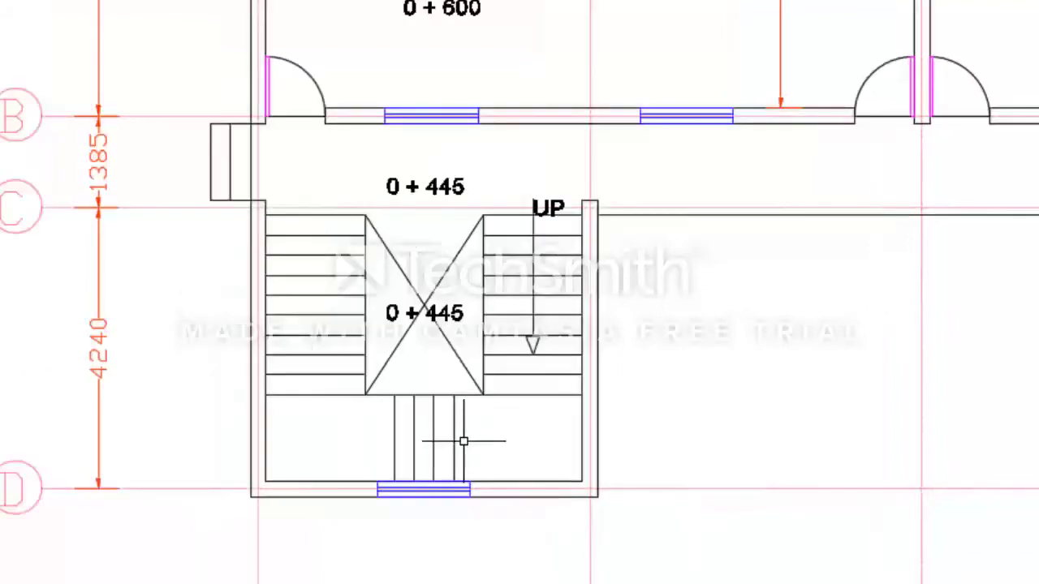
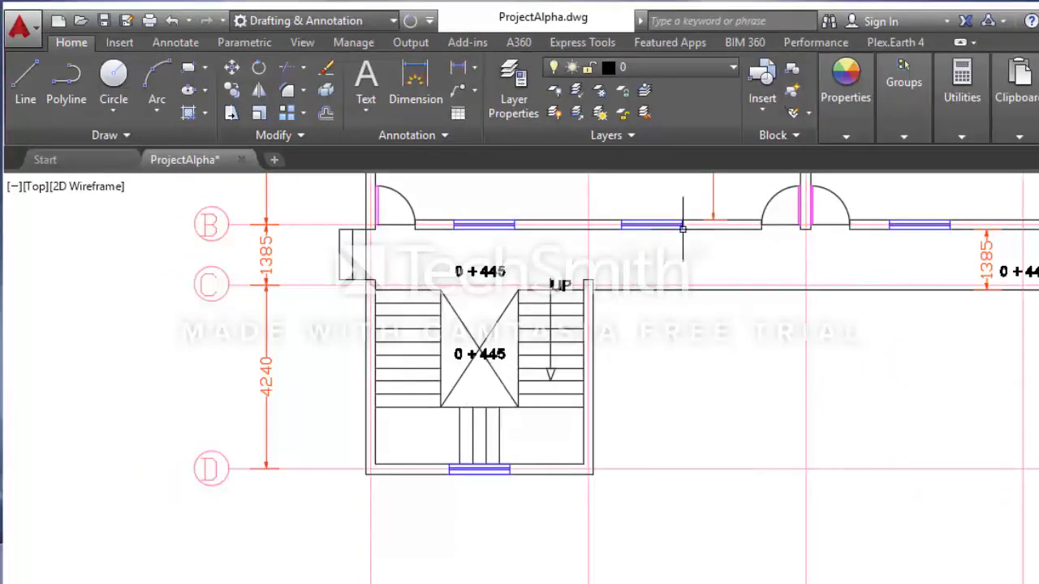
- Measure the distance between two adjacent riser lines of the short middle flight in the ground floor staircase
click(984, 138)
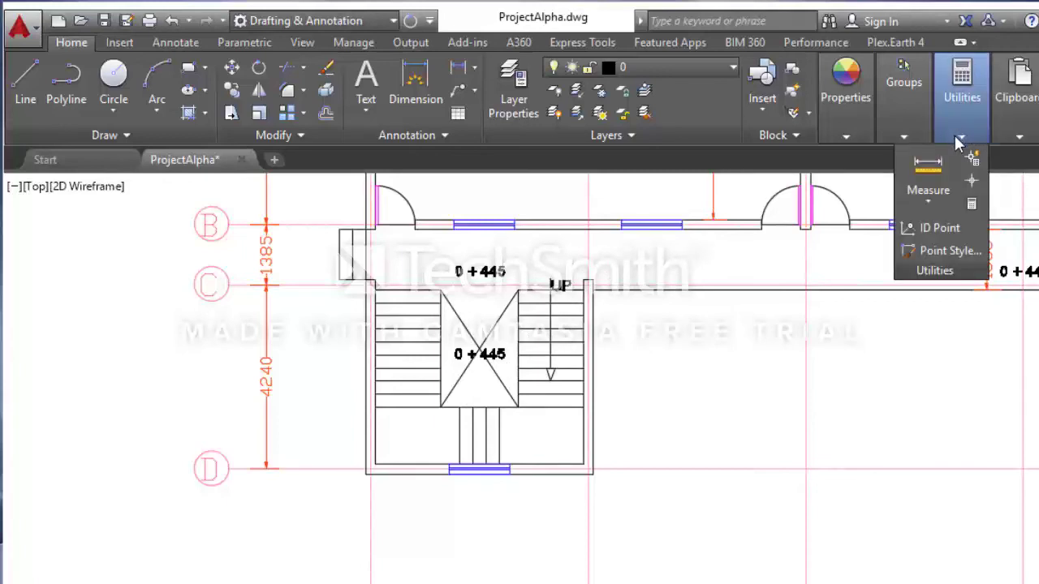
click(930, 203)
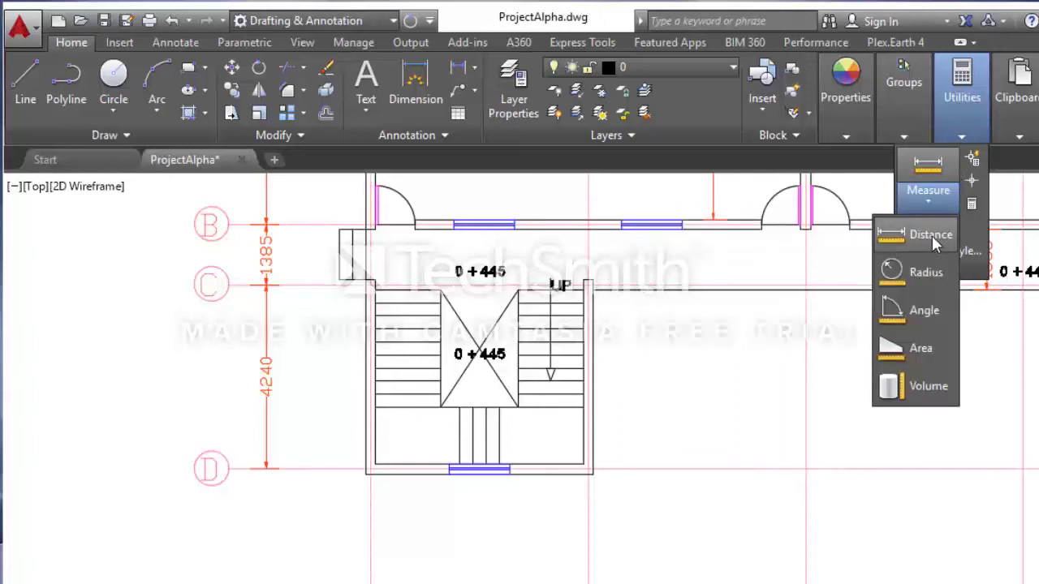
click(931, 236)
scroll(487, 427, up, 2)
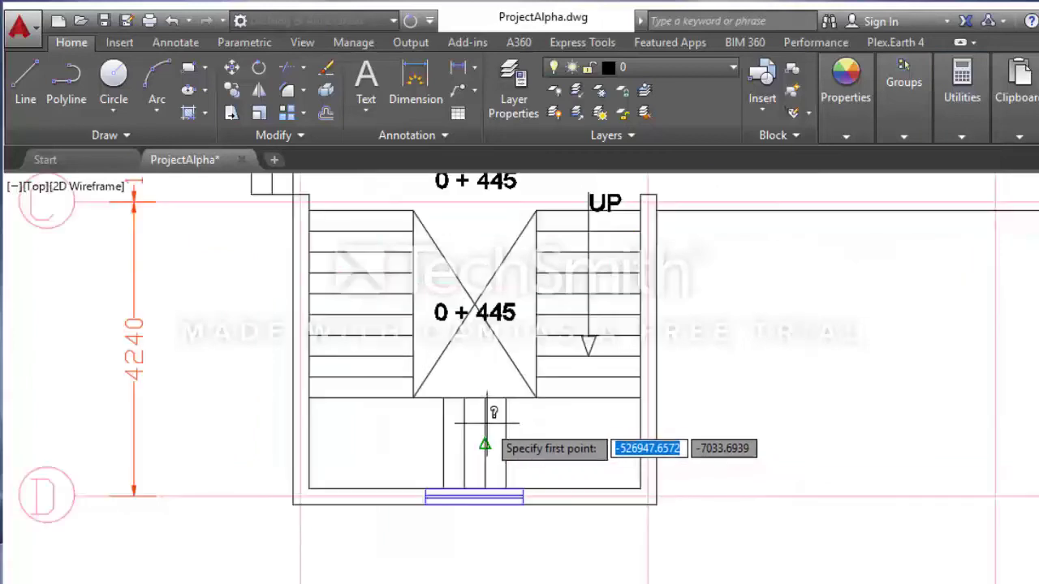
scroll(487, 423, up, 4)
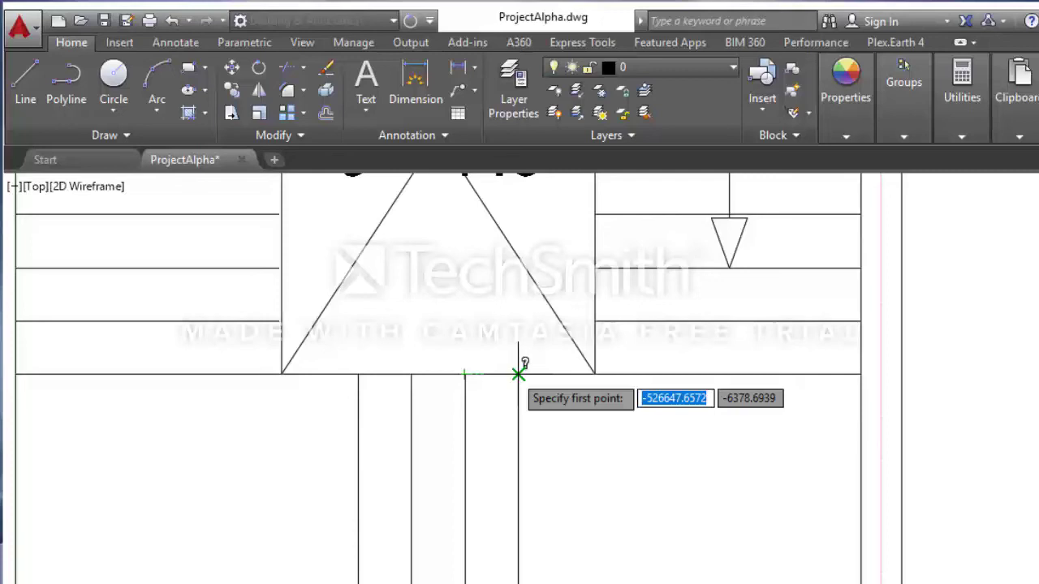
click(518, 375)
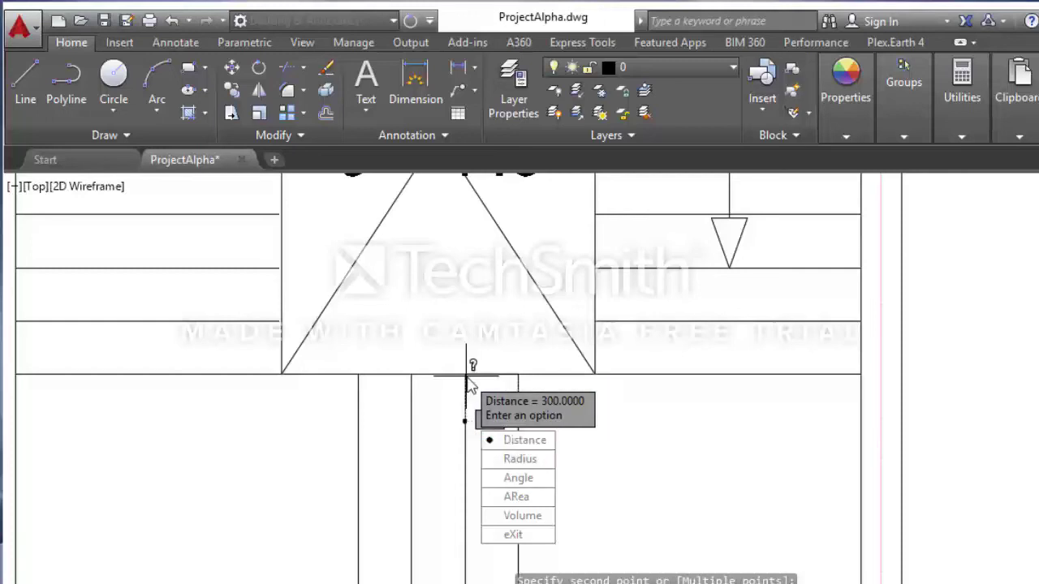
key(Escape)
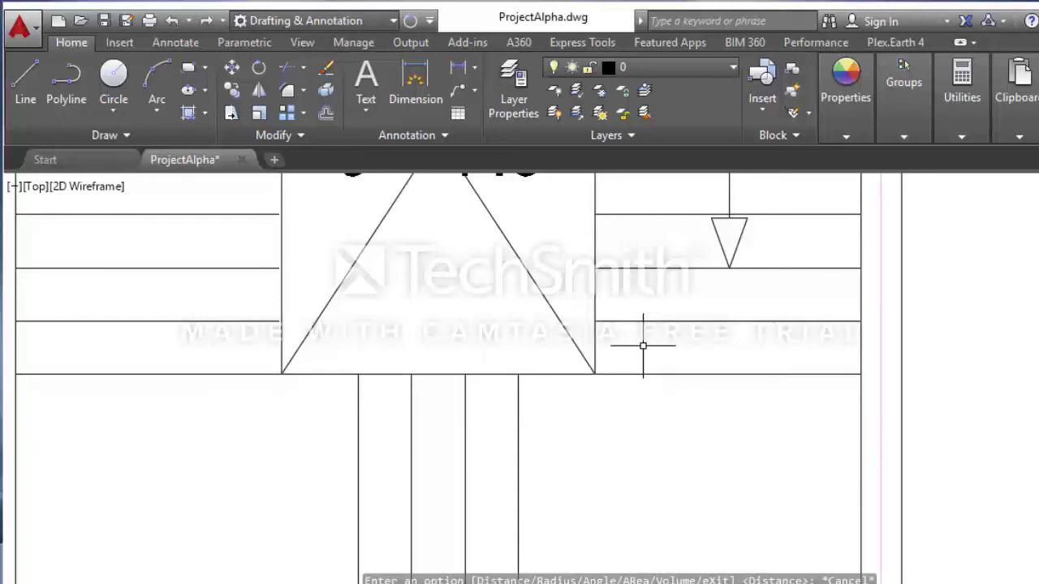
- Measure the tread depth between two adjacent step lines on the flight marked UP
key(Return)
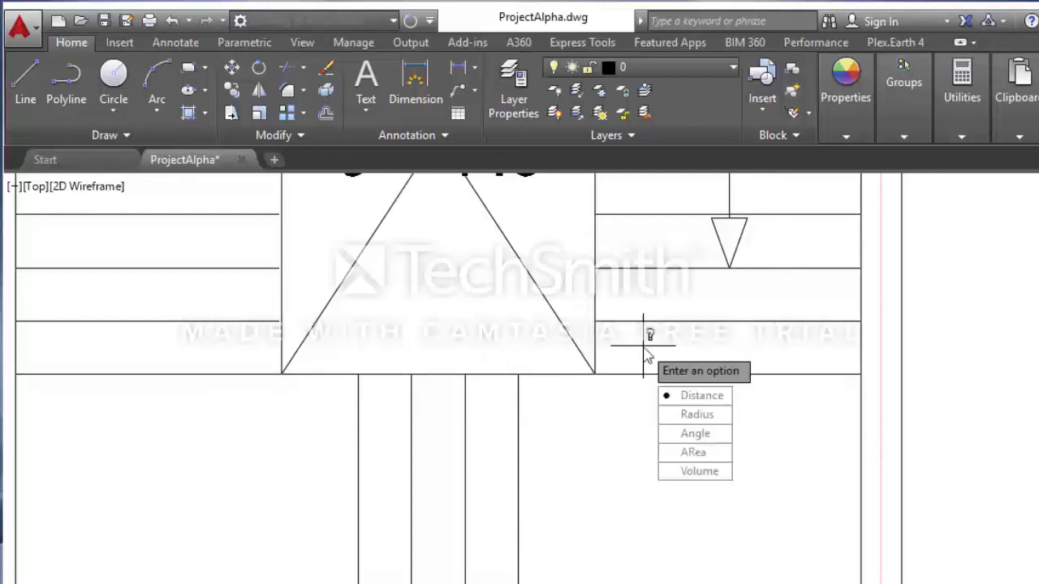
key(Down)
key(Return)
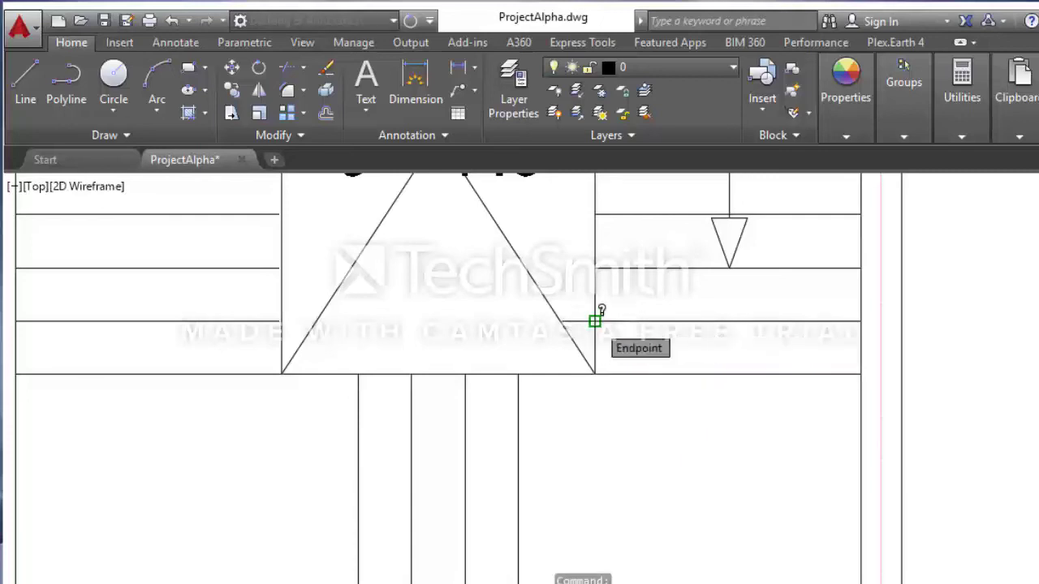
click(595, 321)
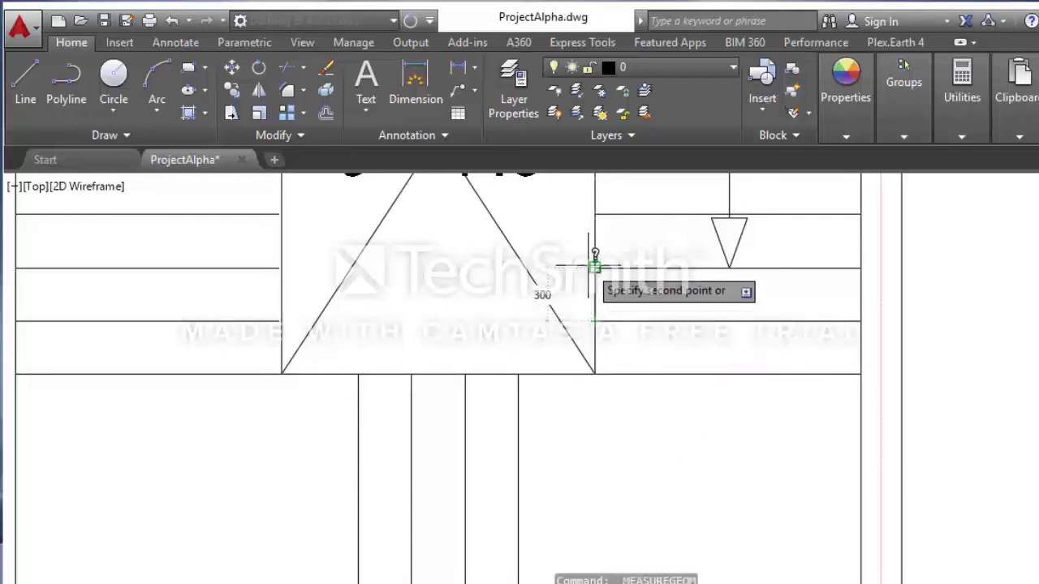
click(596, 267)
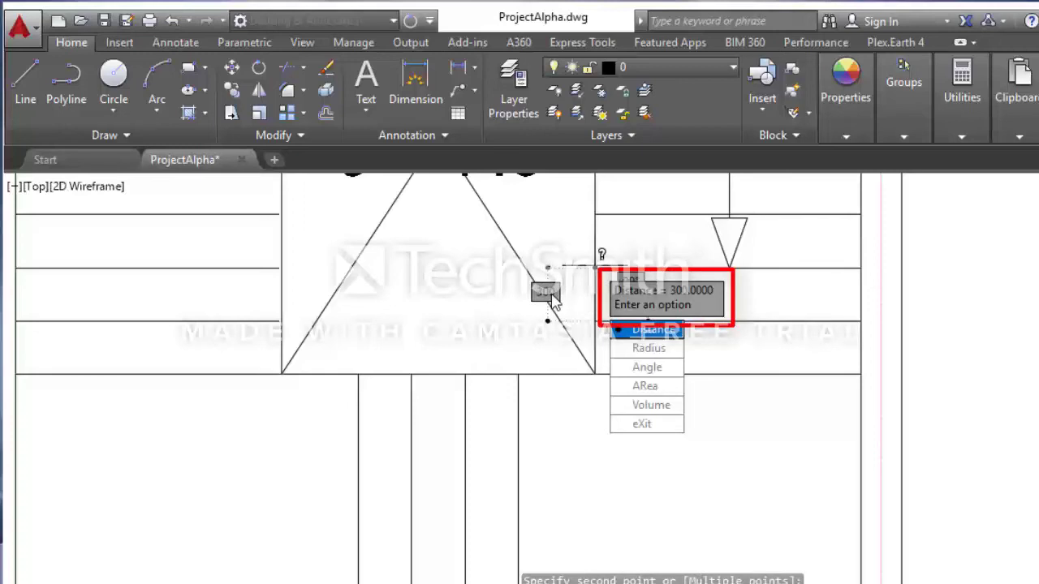
key(Return)
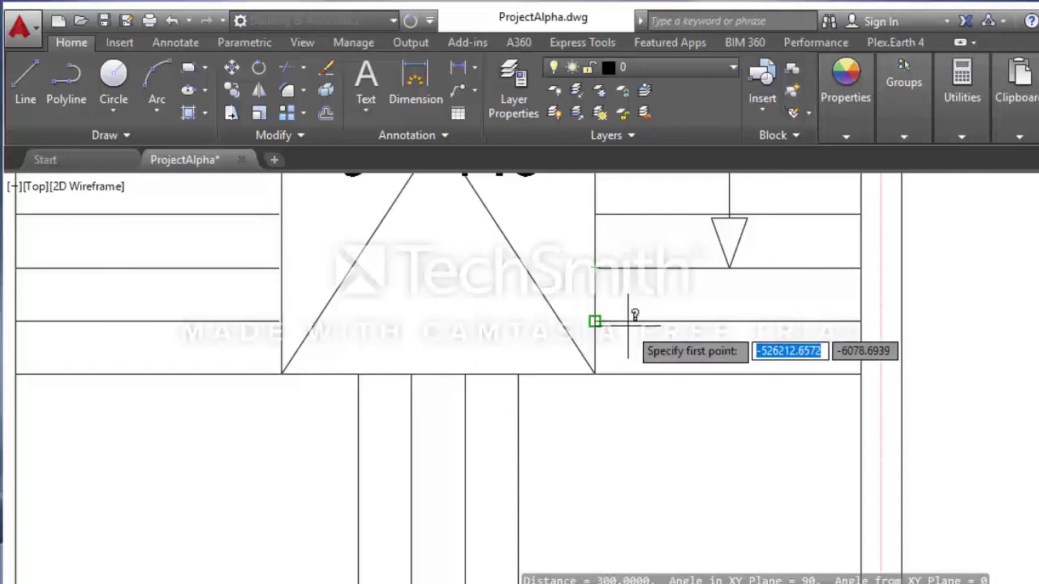
- Review the ground floor plan and the upper floor plans across to Section A - A
scroll(628, 327, down, 4)
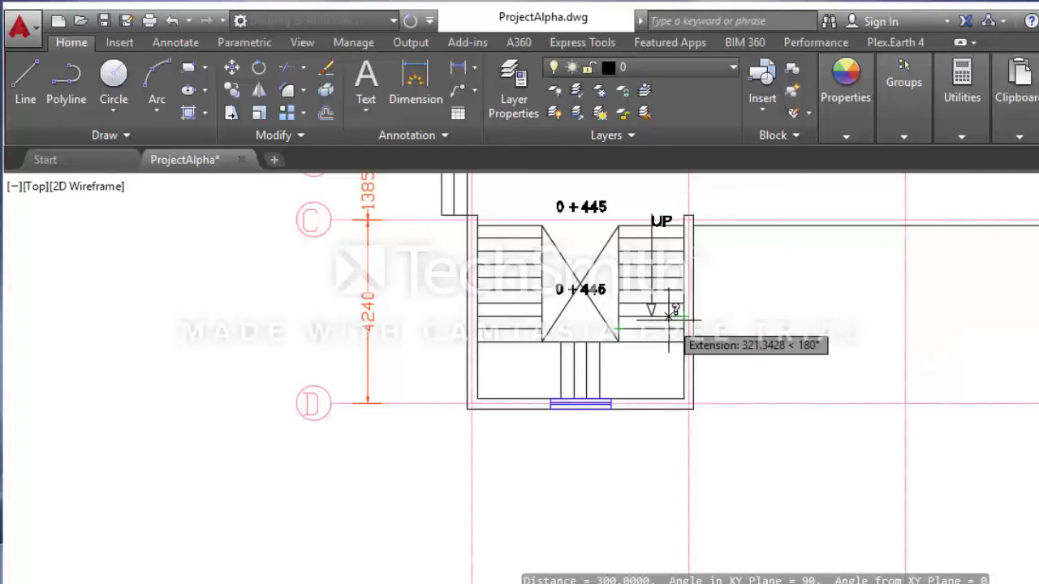
scroll(669, 316, down, 5)
mouse_move(690, 280)
middle_down()
mouse_move(650, 308)
mouse_move(581, 399)
middle_up()
scroll(626, 375, up, 4)
scroll(625, 378, down, 2)
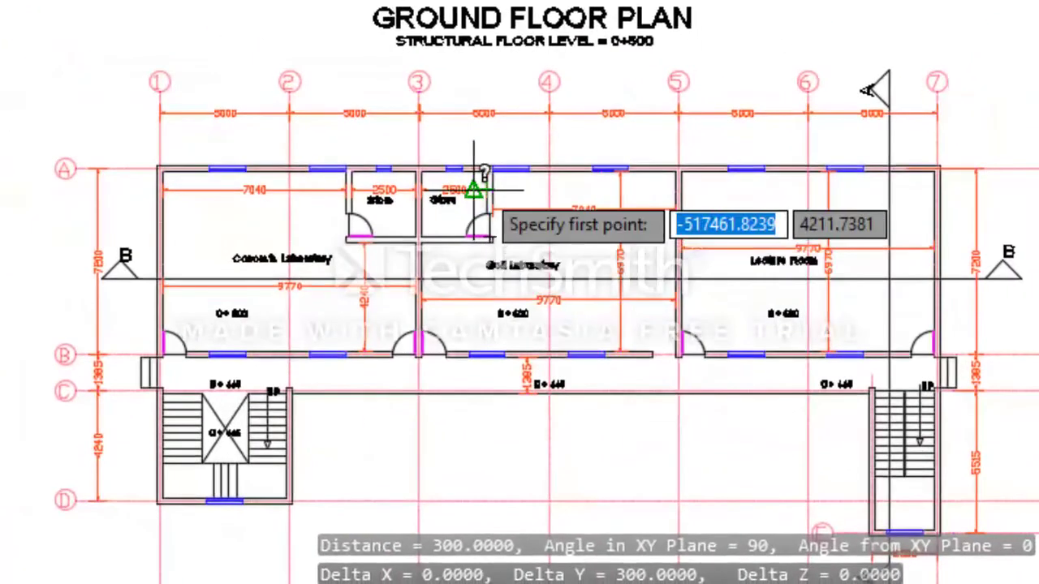
key(Escape)
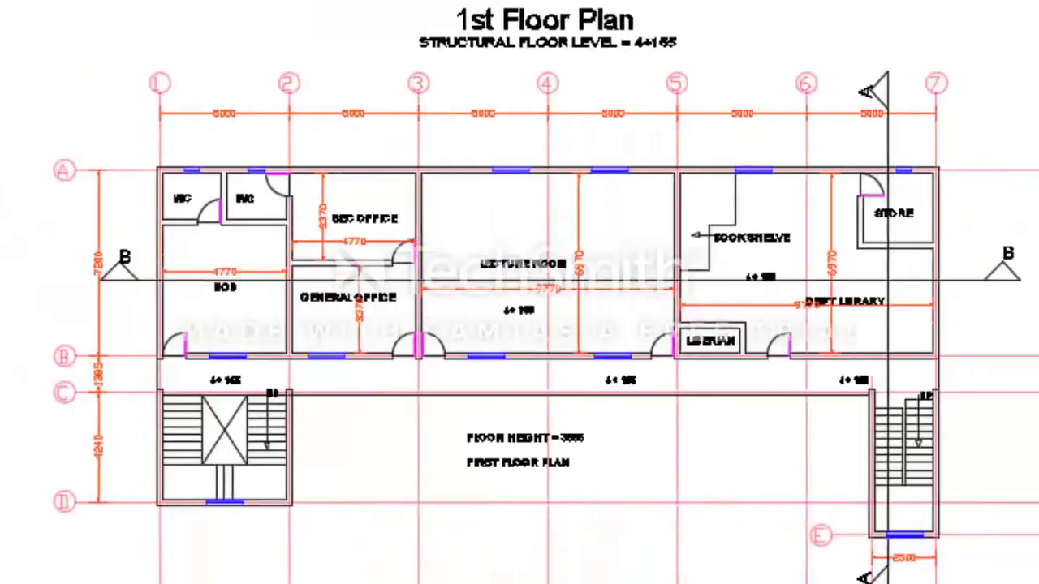
middle_drag(589, 360, 0, 342)
middle_drag(584, 341, 16, 347)
middle_drag(617, 349, 8, 357)
middle_drag(975, 352, 583, 317)
scroll(165, 359, up, 2)
scroll(12, 269, down, 2)
middle_drag(382, 418, 318, 261)
scroll(422, 393, up, 2)
scroll(418, 352, down, 2)
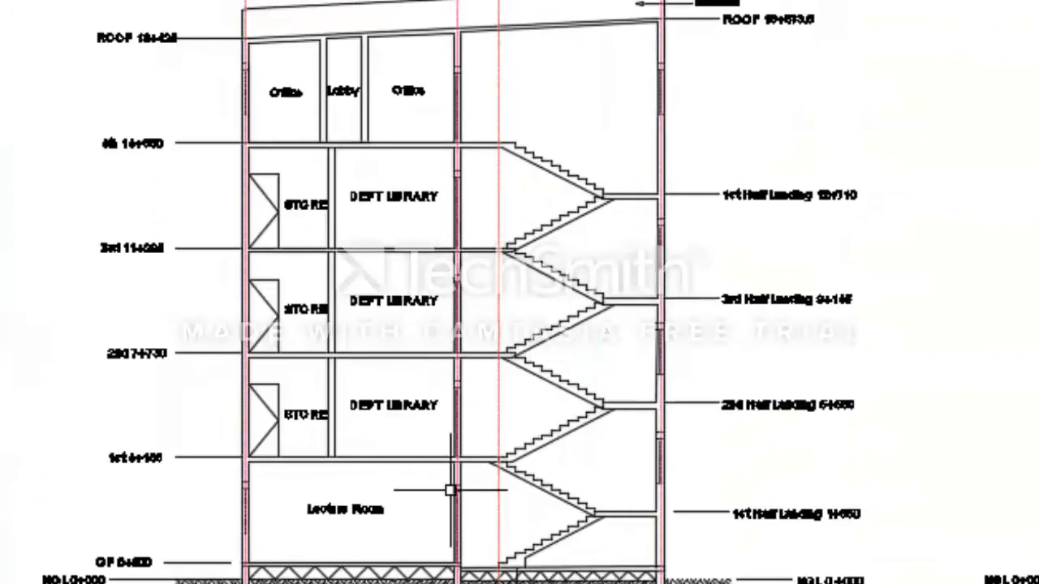
- Examine the stair flights, floor slabs and half landings in Section A - A from the lowest flight upwards
middle_drag(539, 418, 553, 513)
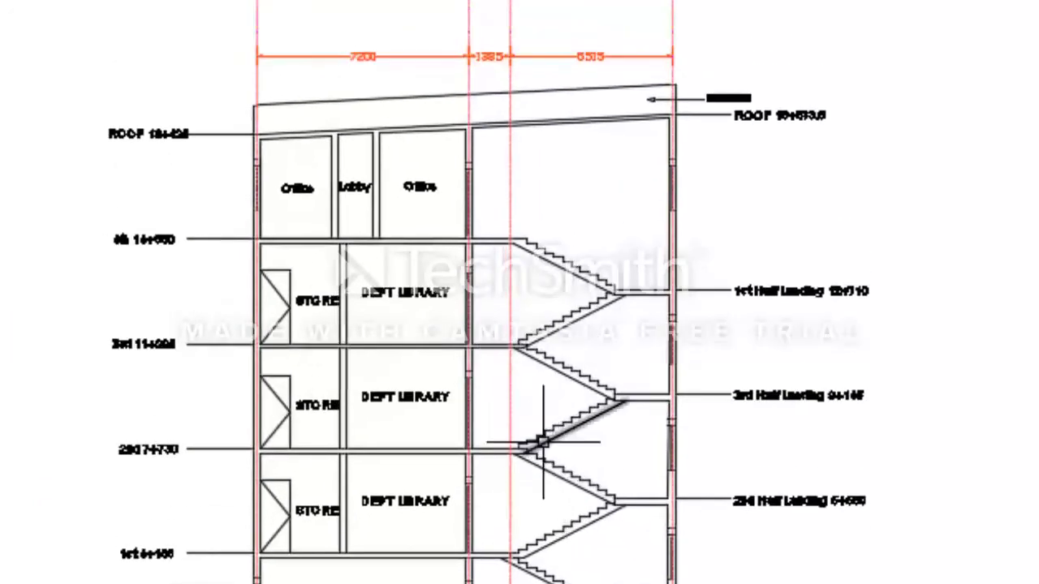
scroll(41, 429, down, 1)
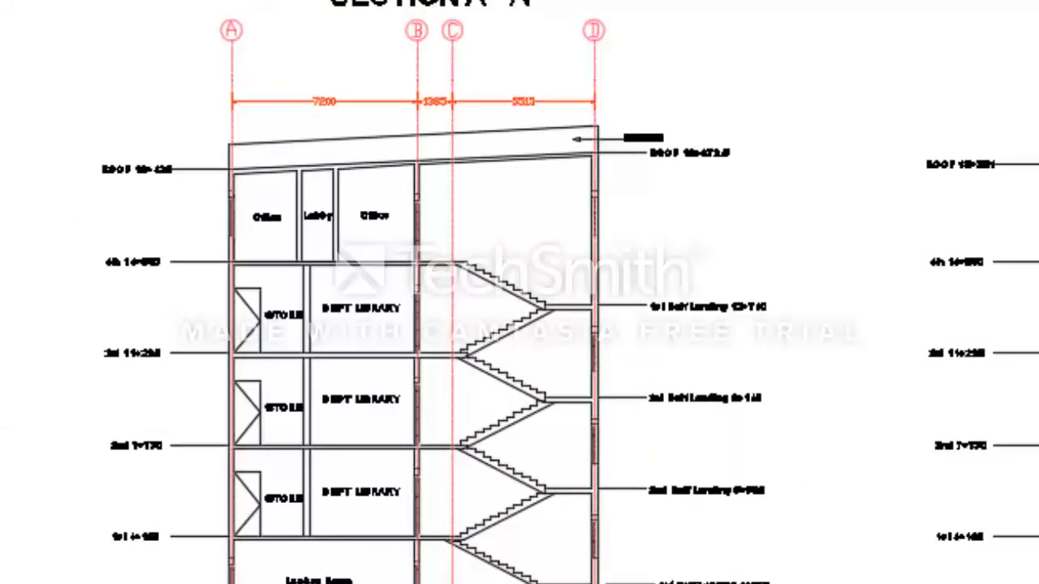
scroll(454, 539, up, 4)
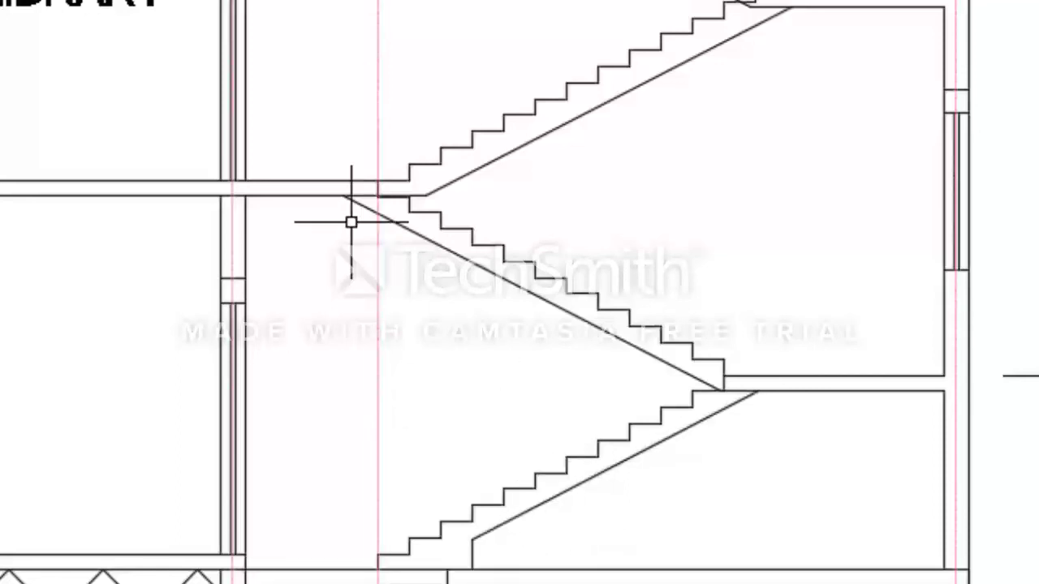
middle_drag(522, 239, 543, 554)
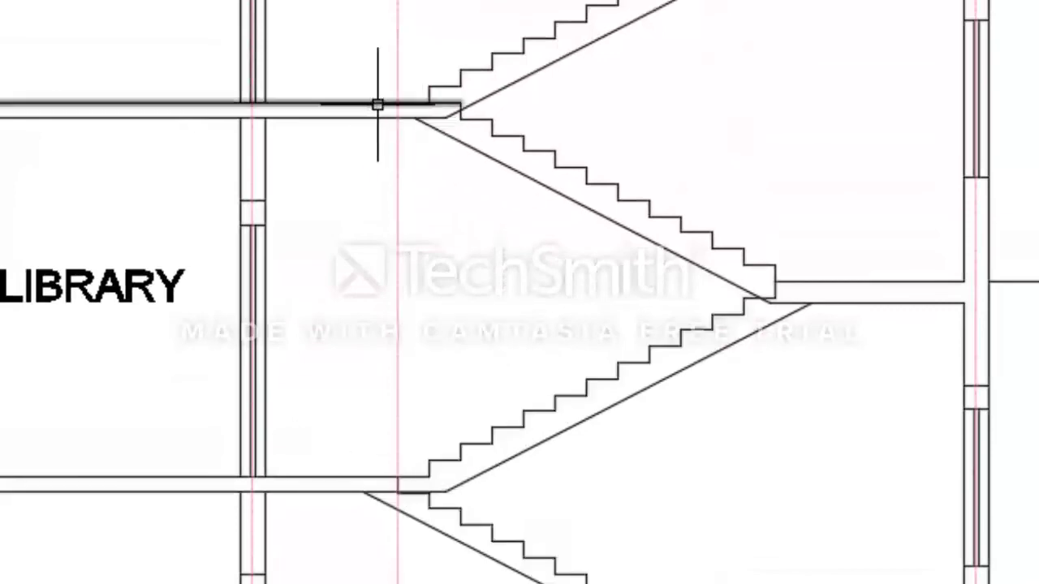
mouse_move(378, 104)
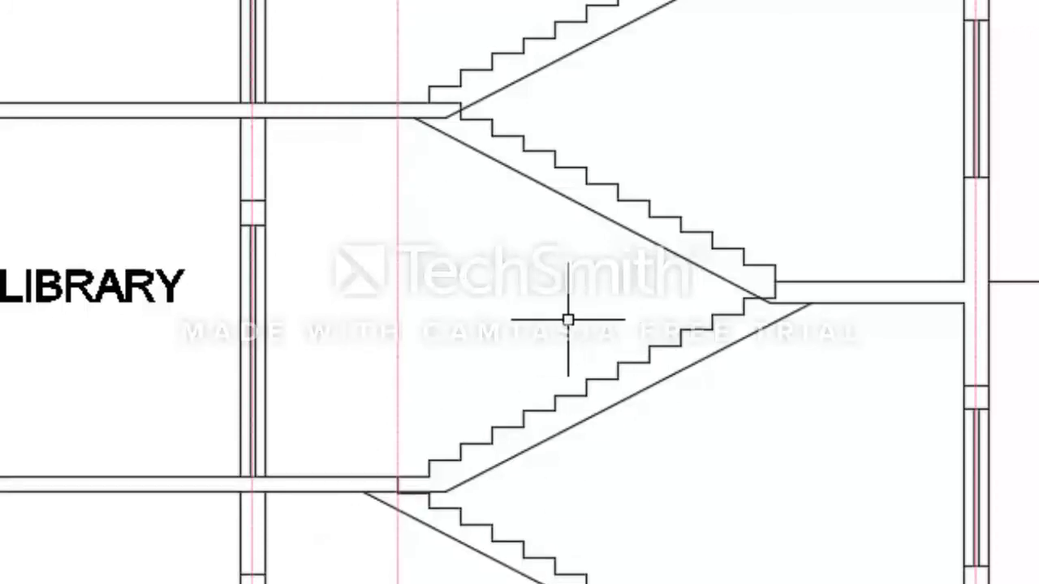
middle_drag(569, 320, 568, 514)
middle_drag(541, 202, 547, 399)
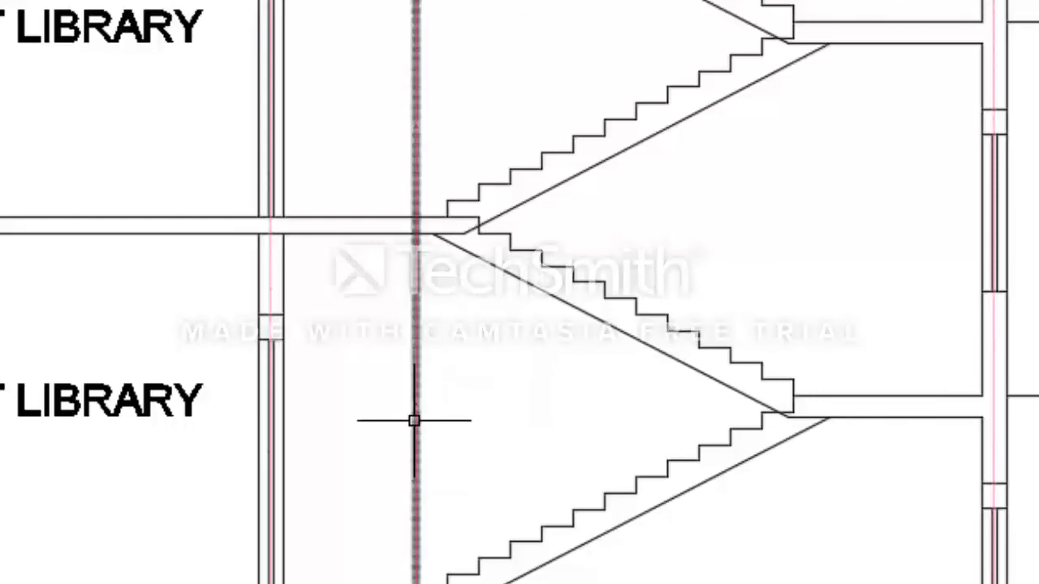
scroll(413, 390, down, 3)
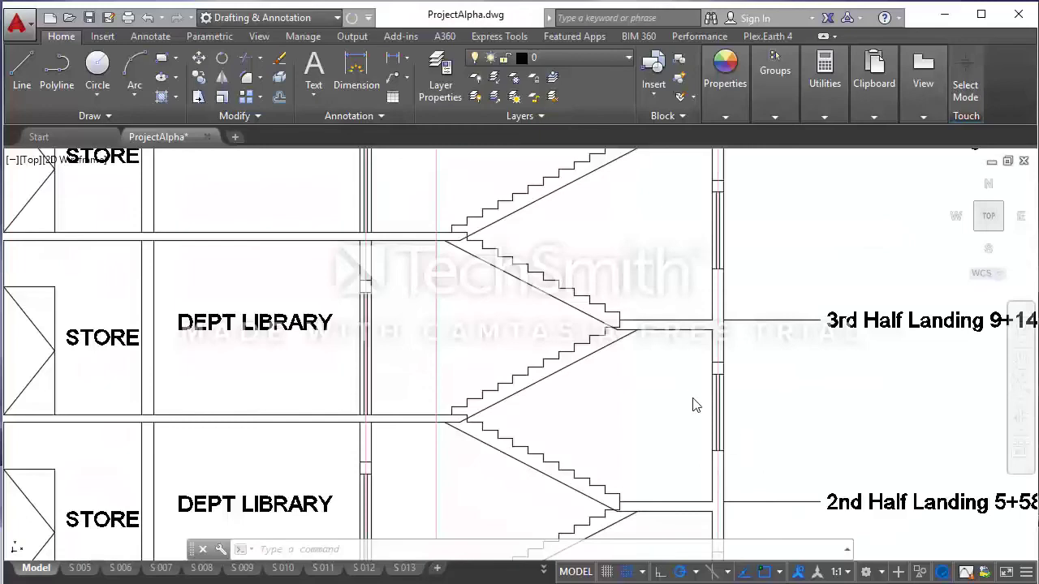
- Examine the staircase plans beyond Section B - B, from the 1st, 2nd and 3rd flights to the 10th, 11th and 12th flights
scroll(649, 391, down, 6)
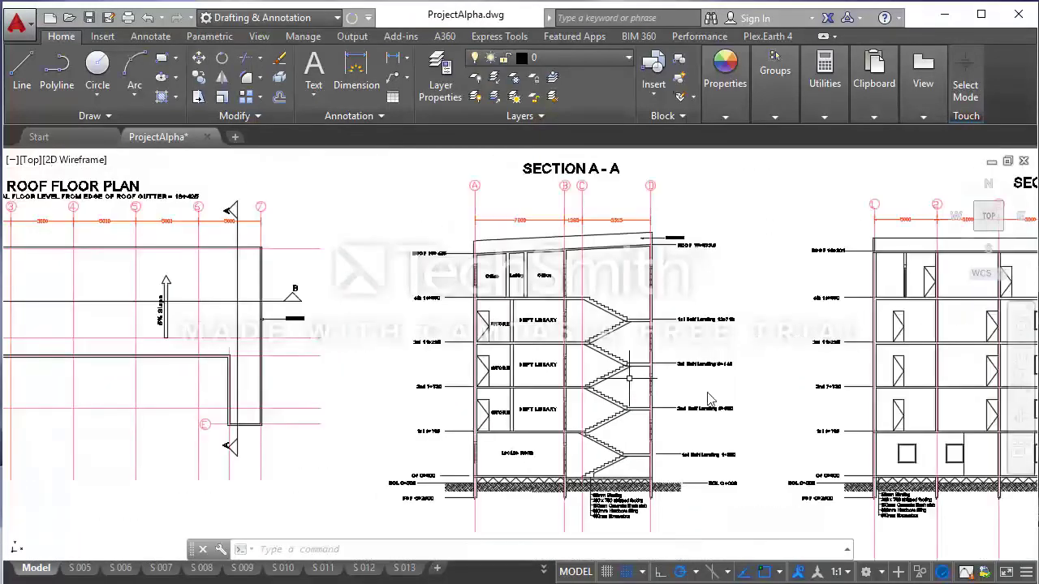
middle_drag(715, 381, 476, 381)
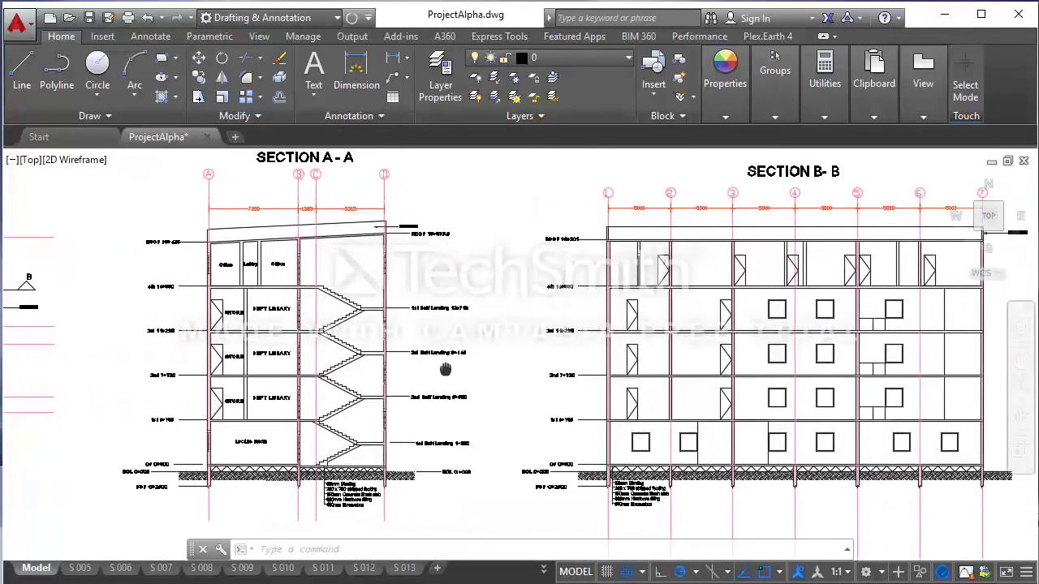
middle_drag(695, 371, 345, 371)
middle_drag(661, 368, 332, 367)
scroll(568, 367, down, 2)
middle_drag(719, 367, 465, 372)
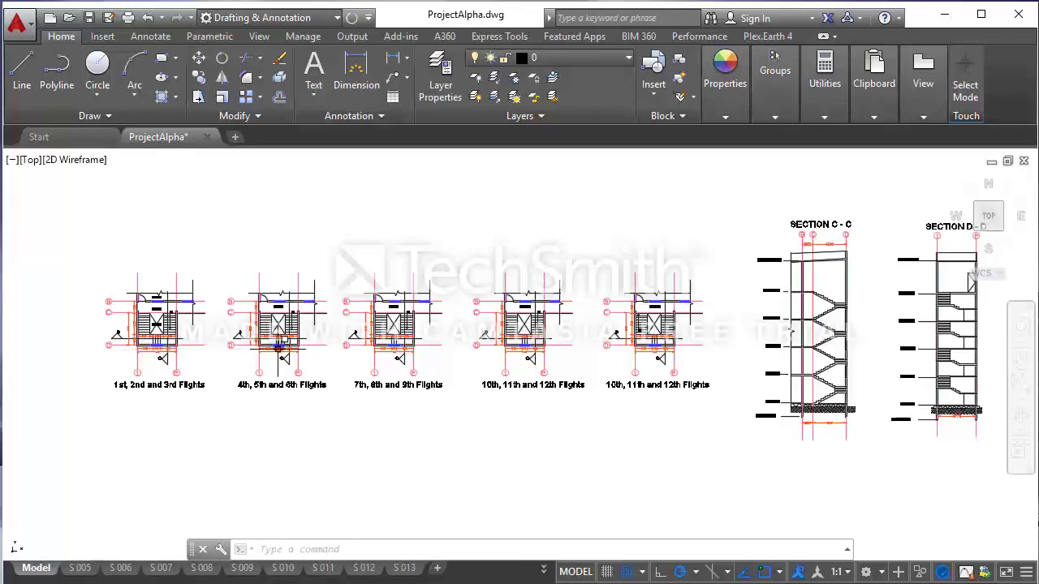
scroll(130, 337, up, 6)
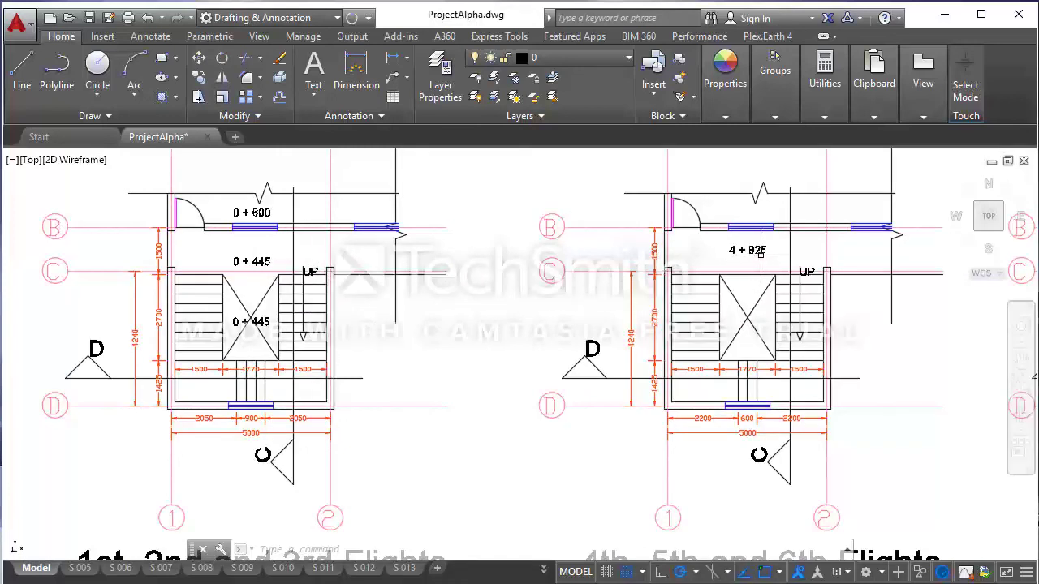
scroll(638, 273, down, 3)
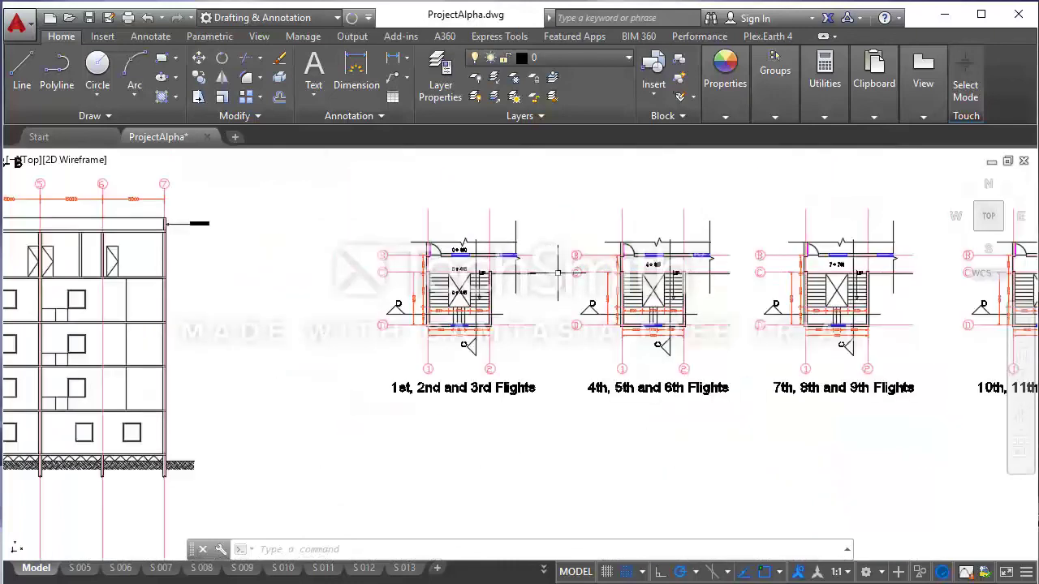
mouse_move(741, 274)
middle_down()
mouse_move(397, 273)
mouse_move(623, 271)
mouse_move(577, 271)
middle_up()
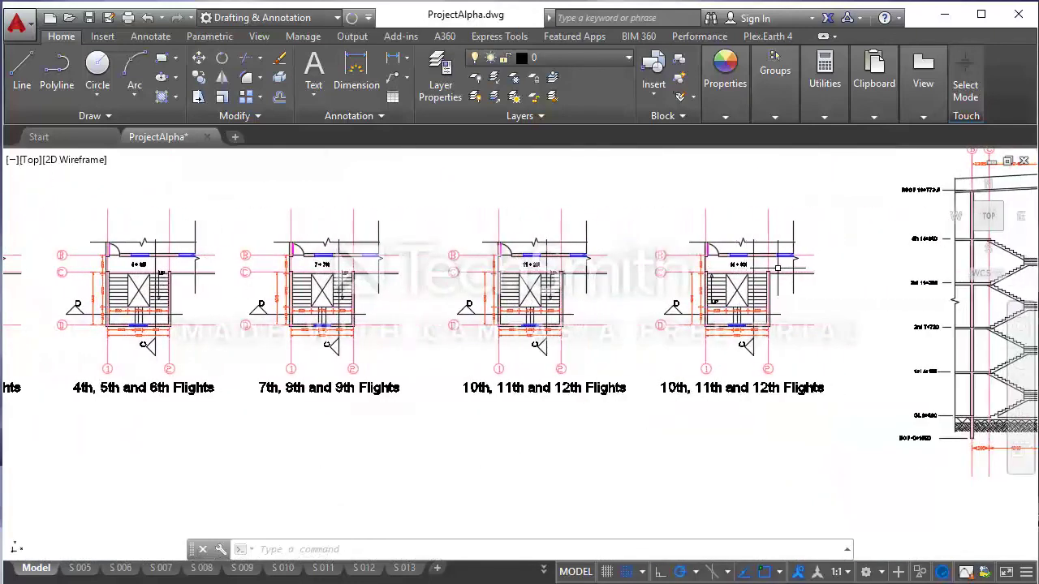
middle_drag(814, 292, 815, 293)
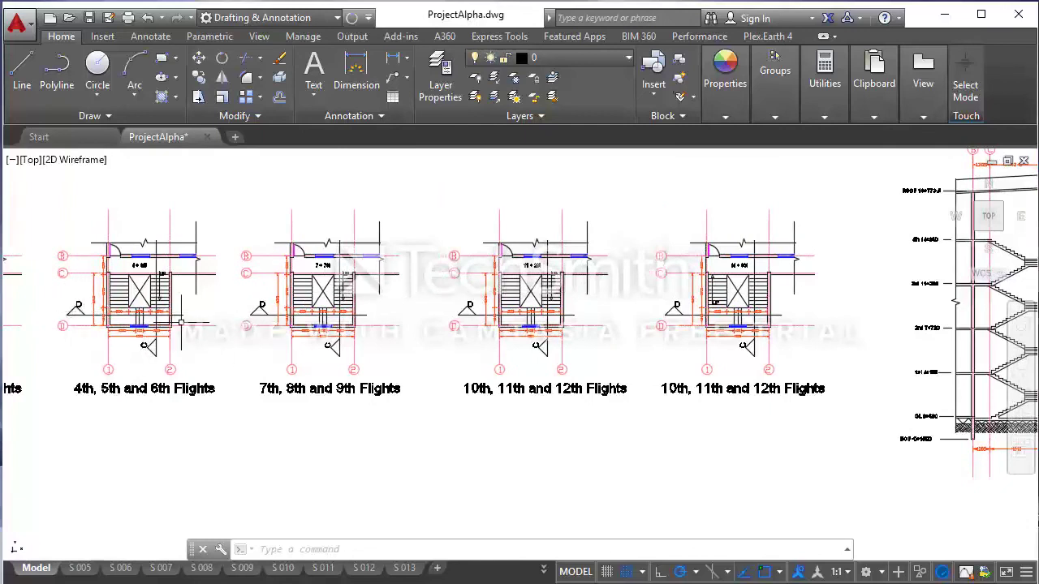
middle_drag(428, 366, 209, 364)
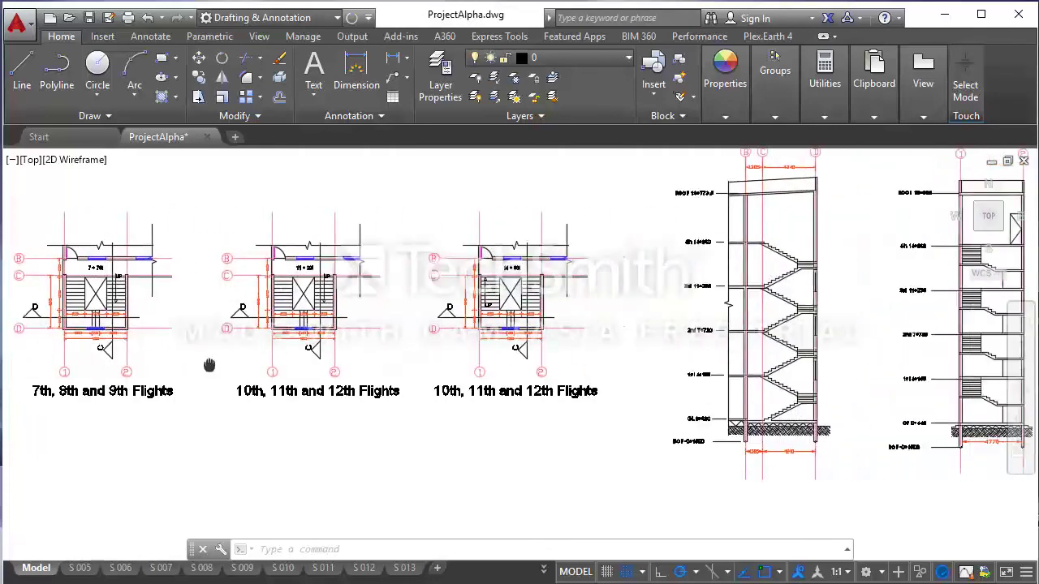
- Examine the staircase in Section C - C and Section D - D, including the lower flights of Section D - D
mouse_move(589, 365)
middle_down()
mouse_move(395, 387)
mouse_move(359, 421)
middle_up()
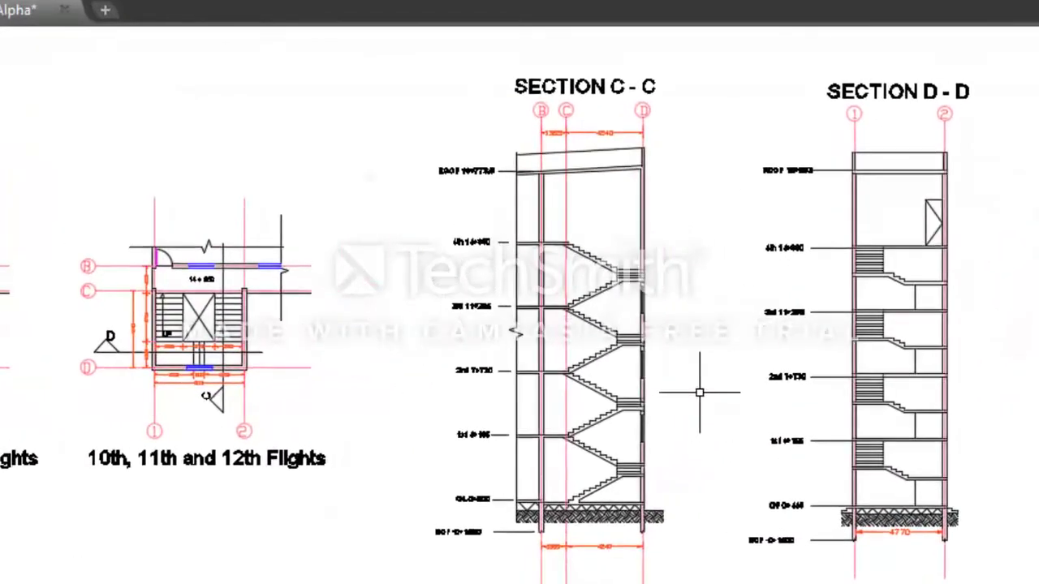
scroll(359, 371, up, 3)
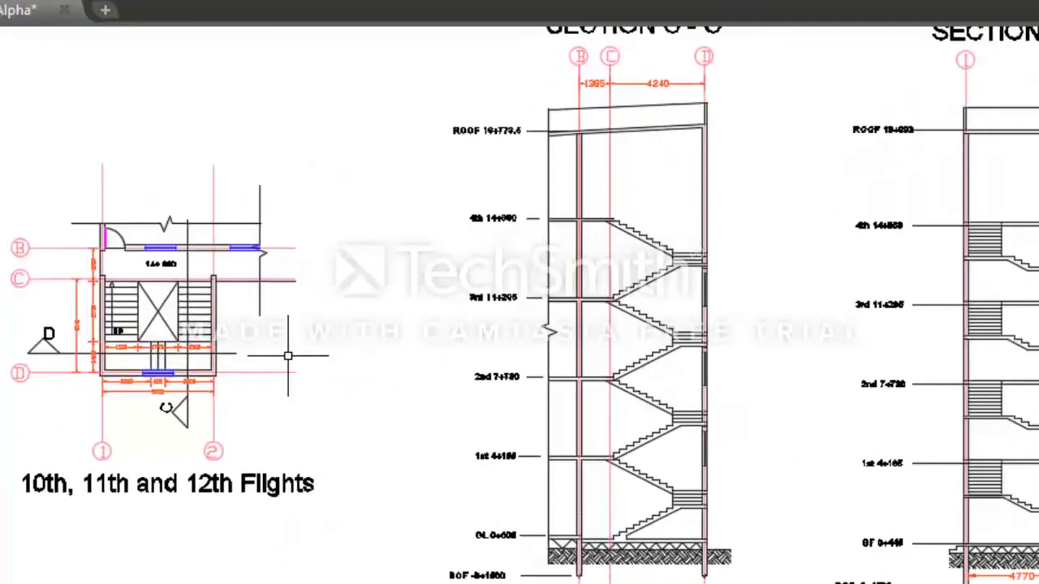
scroll(288, 356, down, 1)
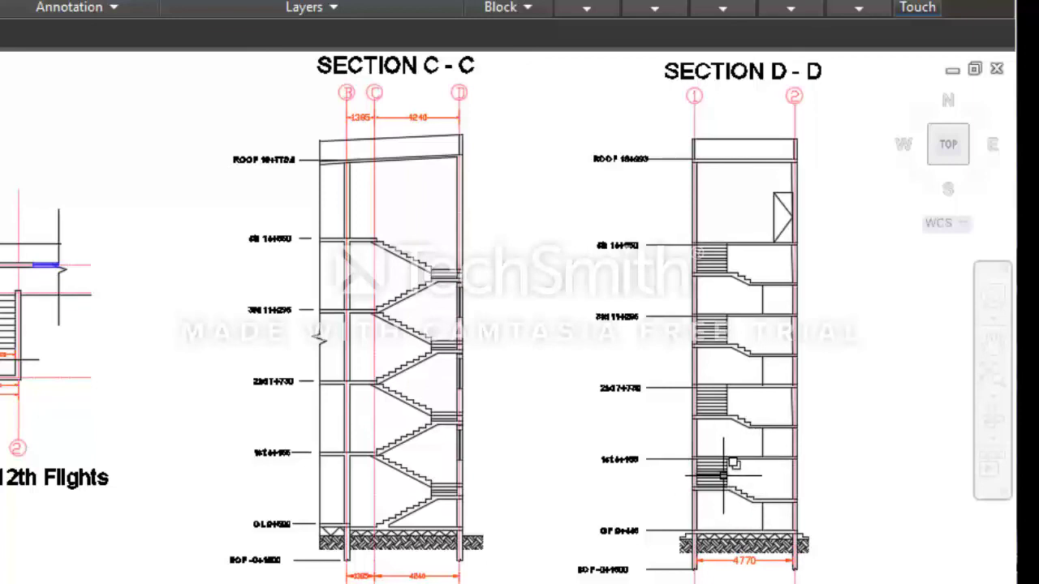
drag(721, 527, 752, 445)
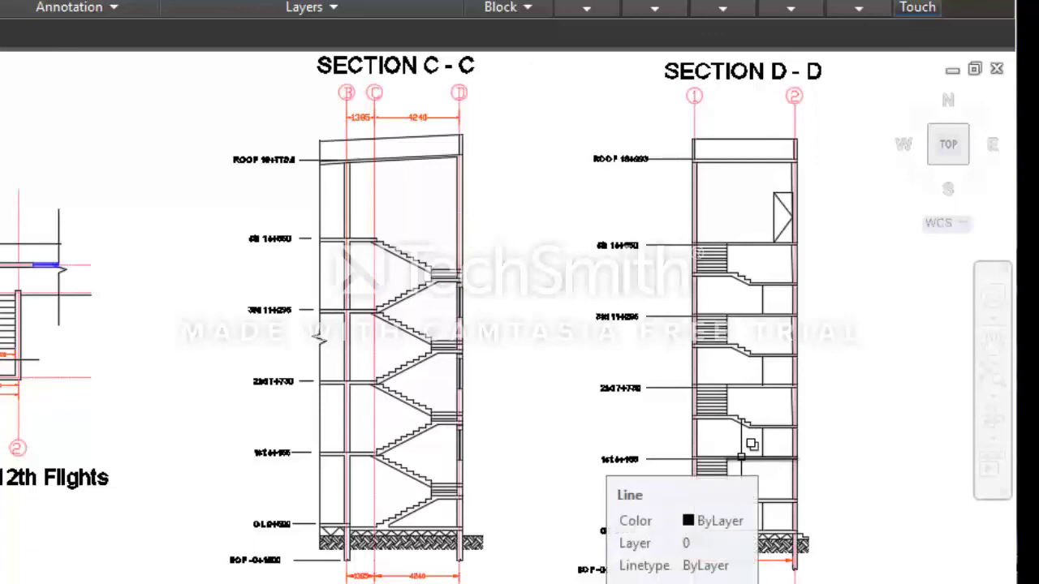